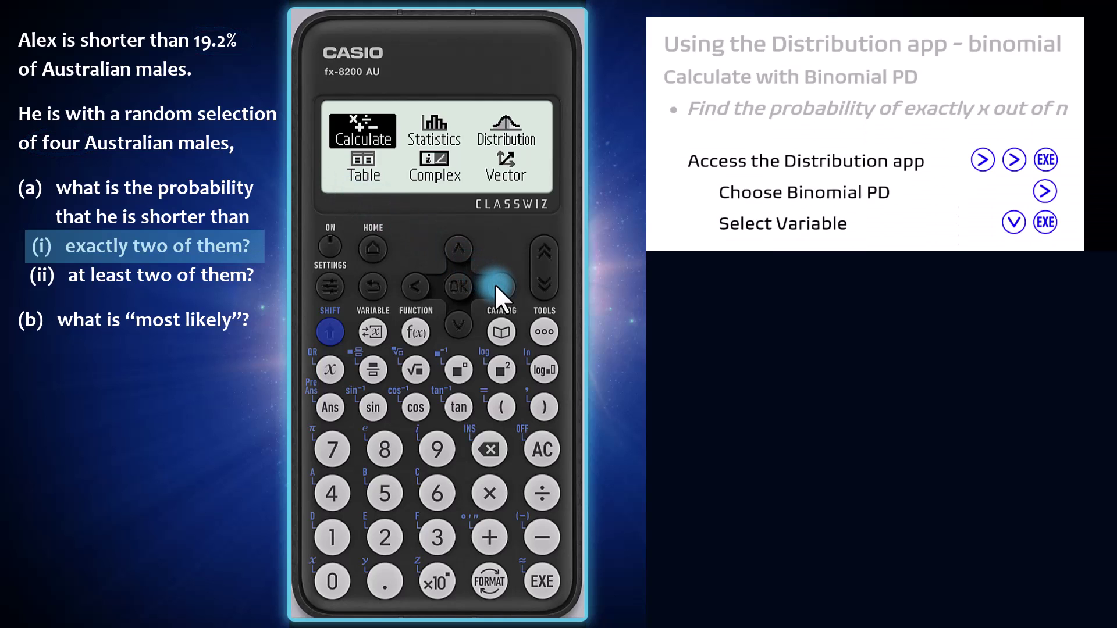
# - Open the Distribution app and choose Binomial PD with single Variable input
pyautogui.click(496, 285)
pyautogui.click(496, 285)
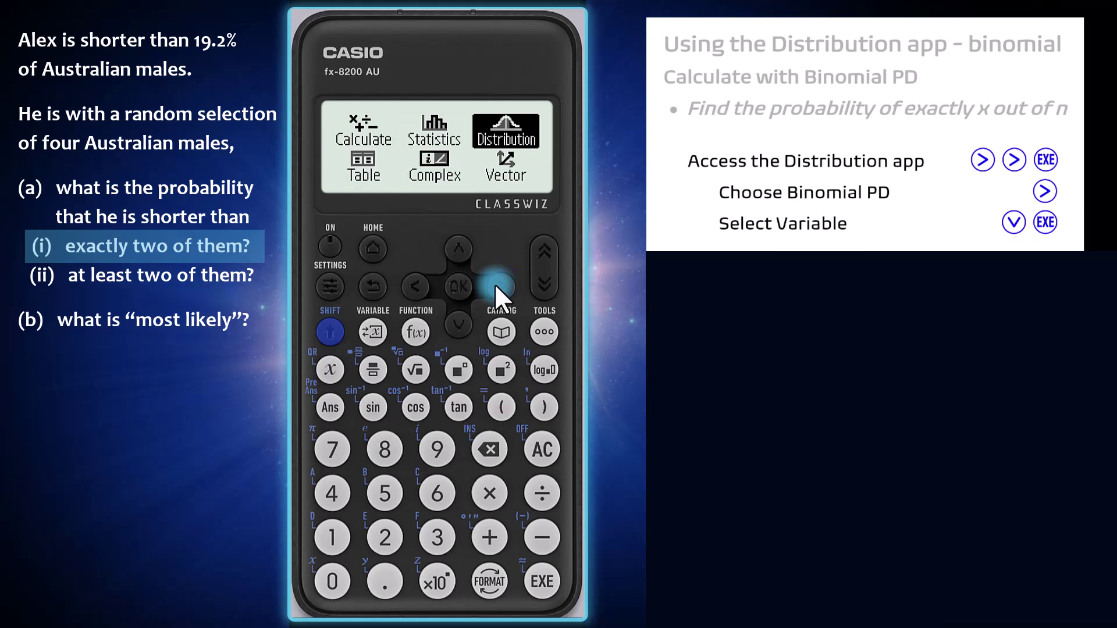
pyautogui.click(540, 584)
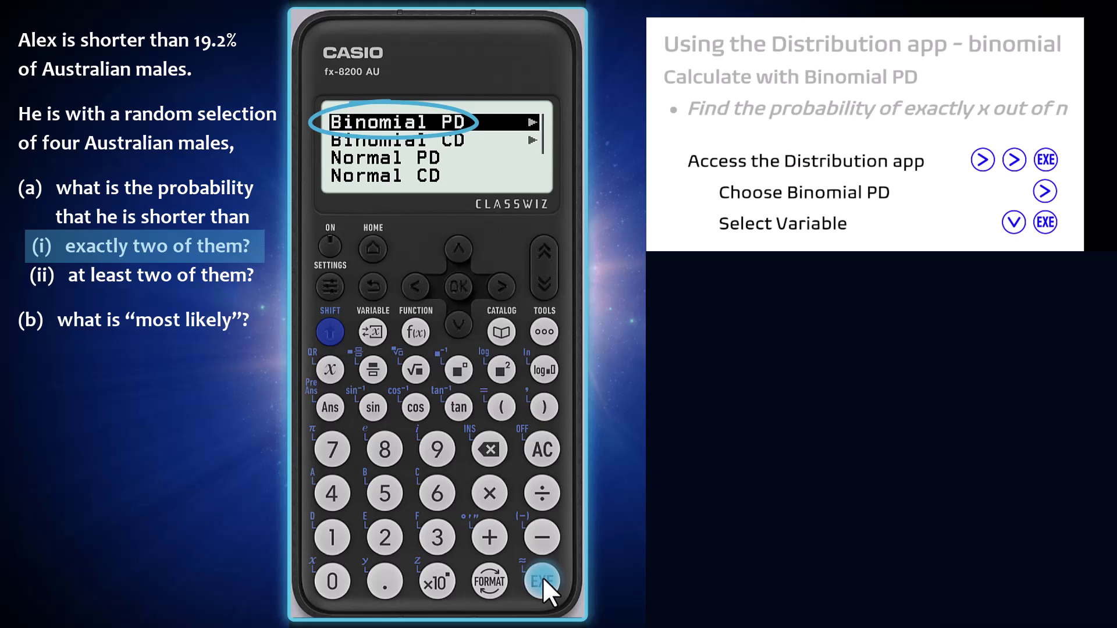
pyautogui.click(498, 292)
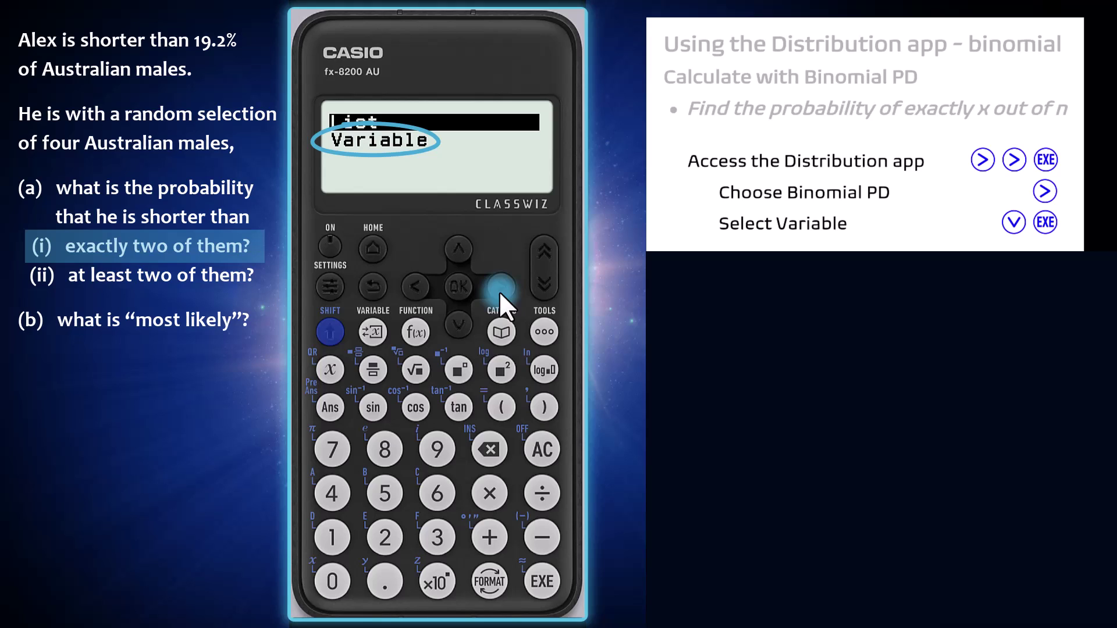
pyautogui.click(458, 323)
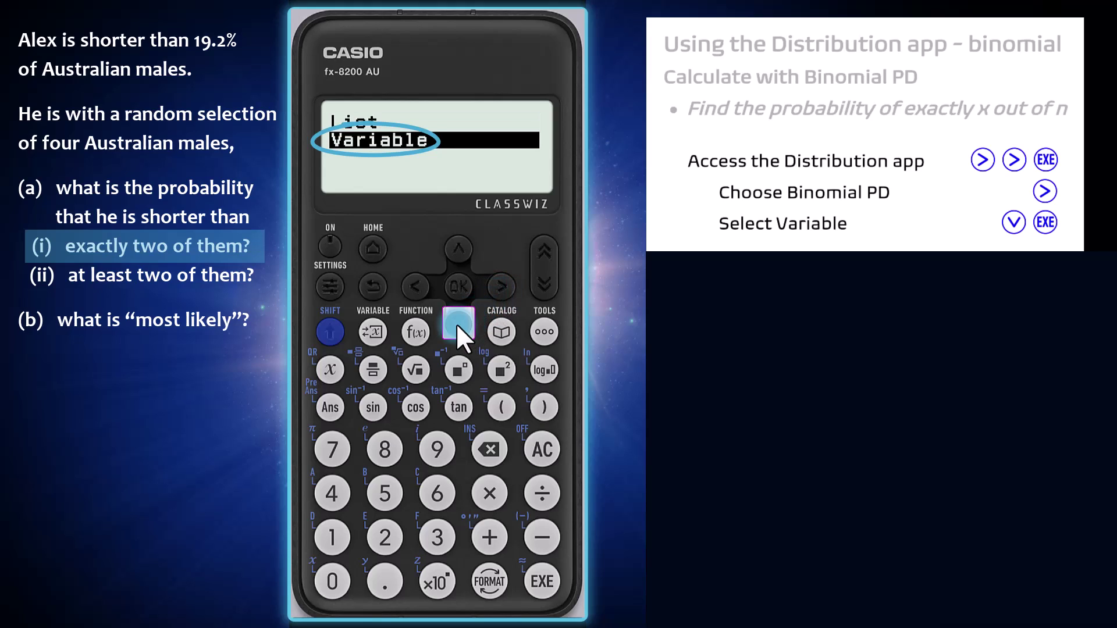
pyautogui.click(546, 589)
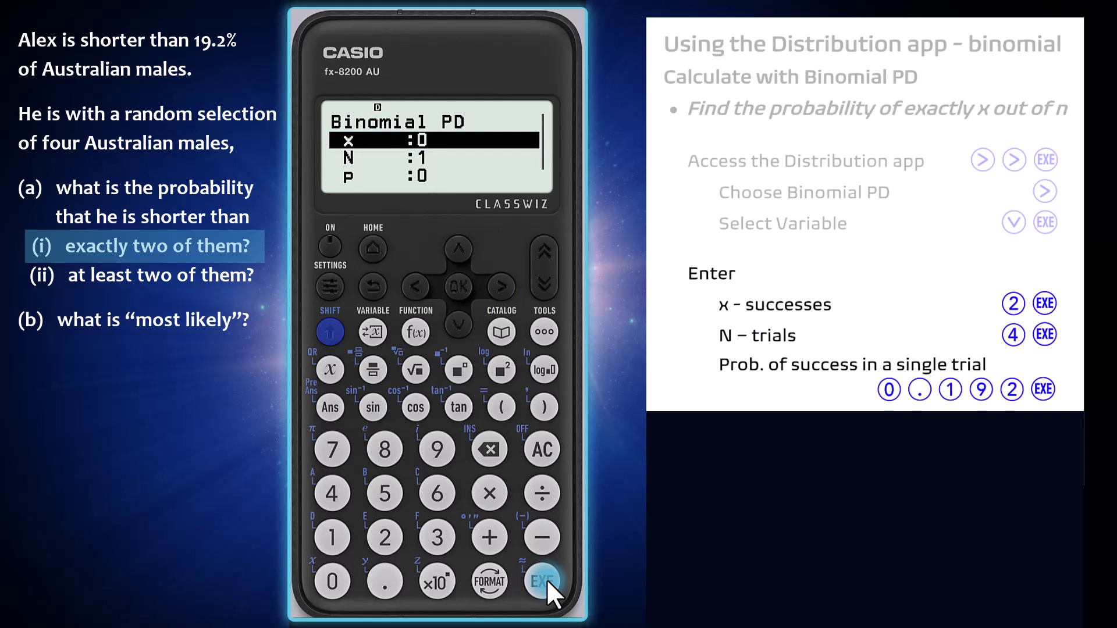
# - Enter x 2, N 4 and p 0.192 and execute, giving P = 0.144403071
pyautogui.click(384, 537)
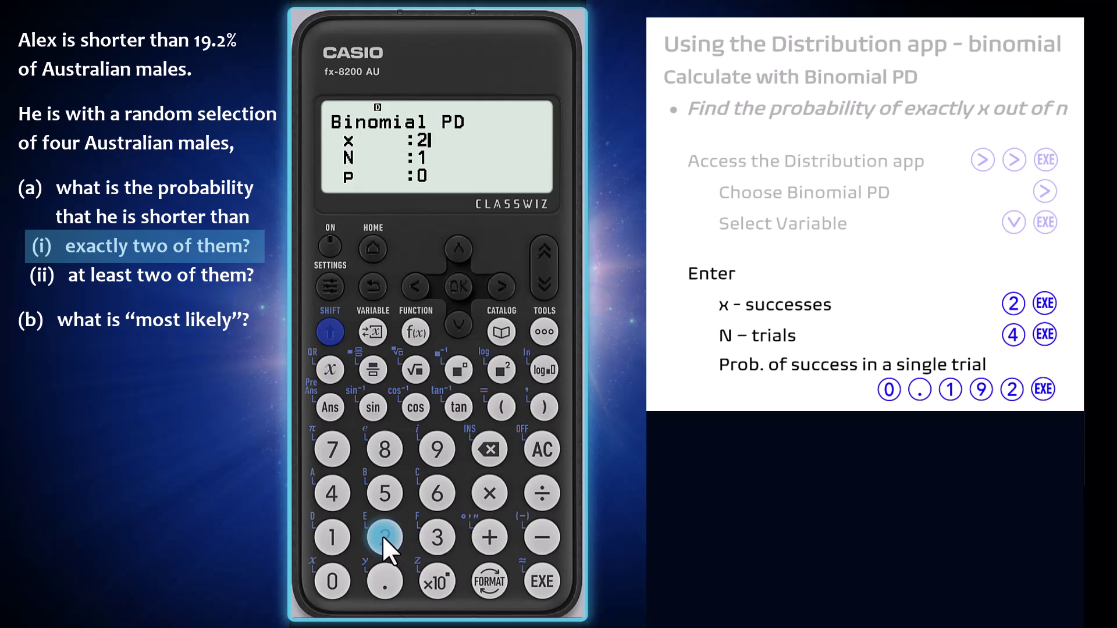
pyautogui.click(542, 584)
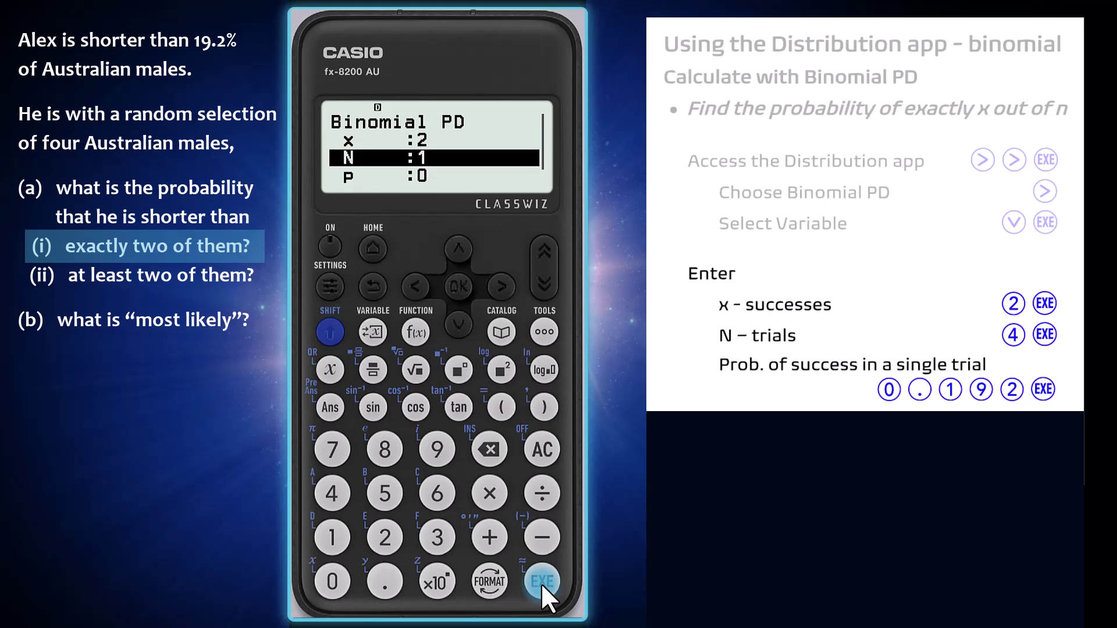
pyautogui.click(335, 497)
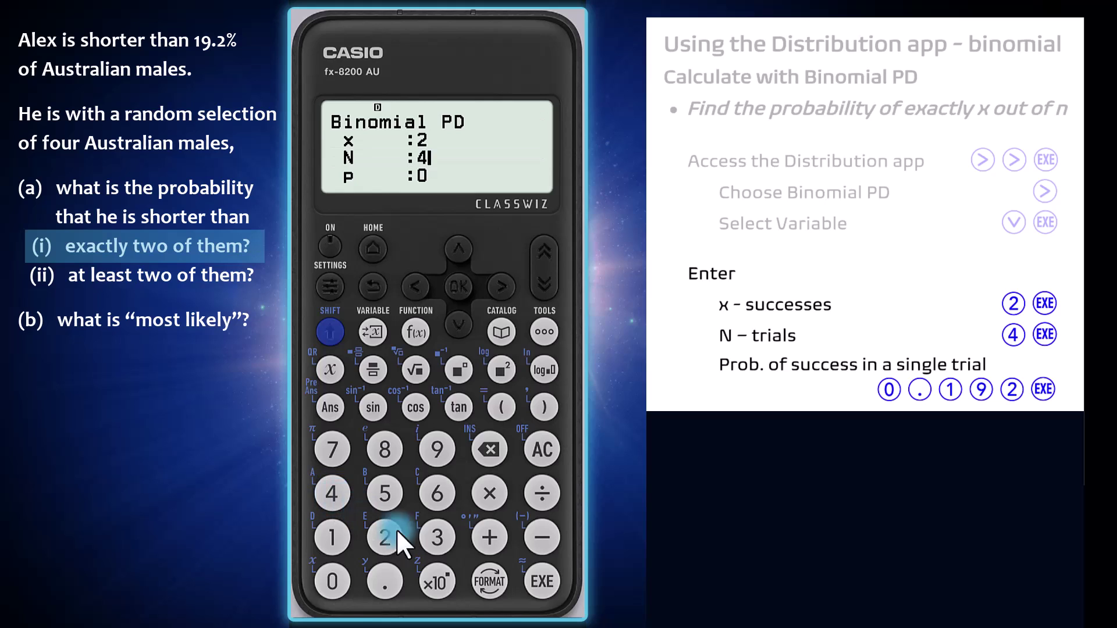
pyautogui.click(541, 582)
pyautogui.click(378, 585)
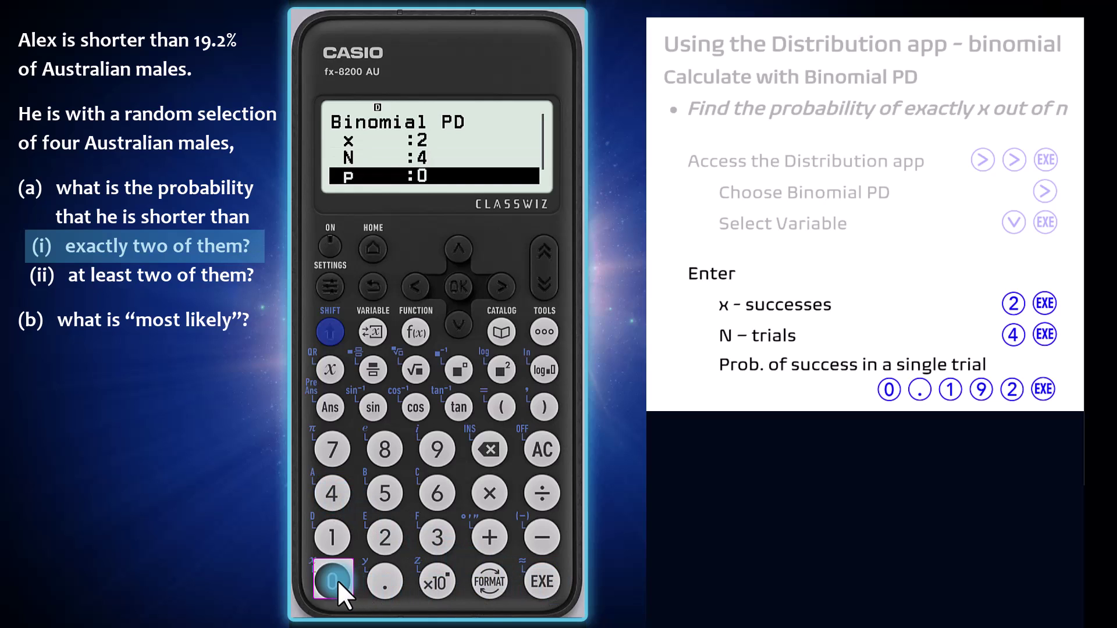
pyautogui.click(384, 581)
pyautogui.click(332, 537)
pyautogui.click(437, 450)
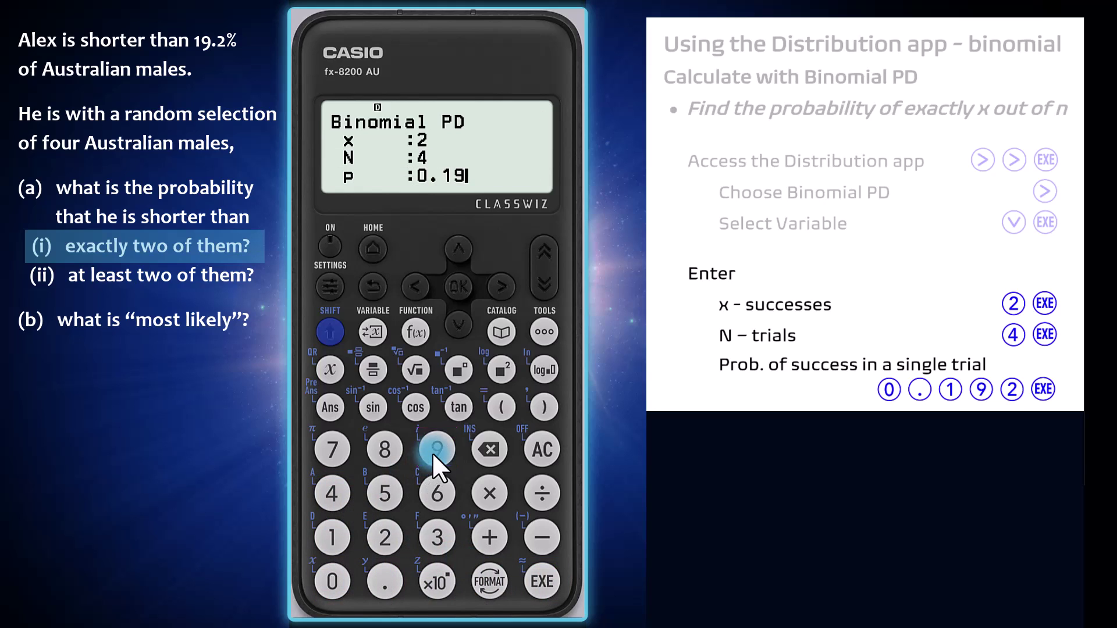
pyautogui.click(384, 537)
pyautogui.click(541, 582)
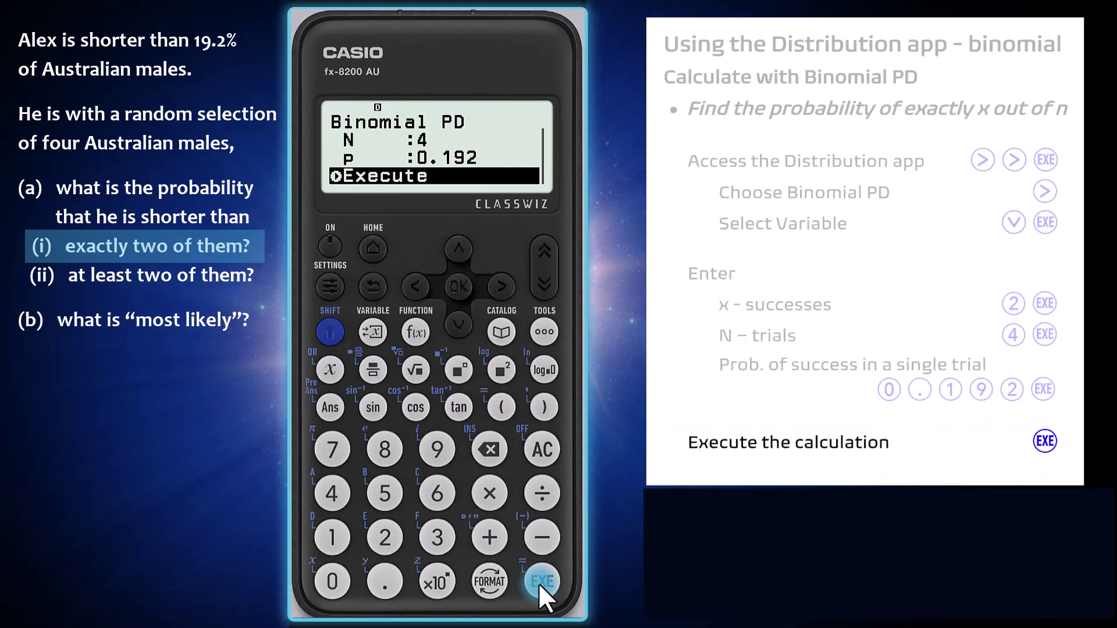
pyautogui.click(542, 582)
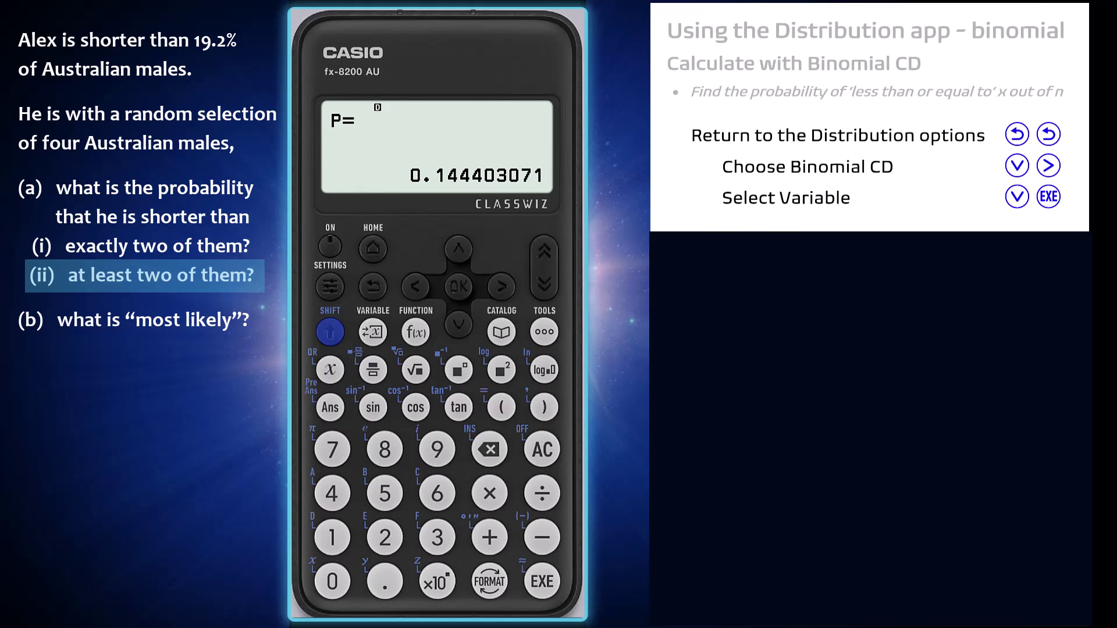
# - Switch from Binomial PD to Binomial CD in single Variable mode
pyautogui.click(373, 286)
pyautogui.click(373, 286)
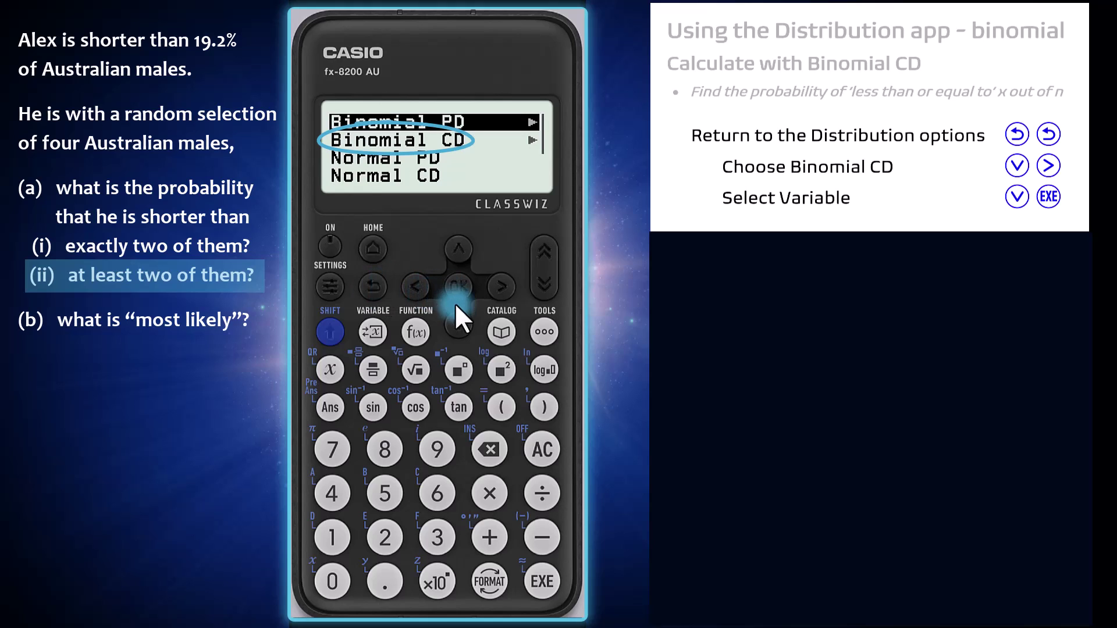
pyautogui.click(459, 331)
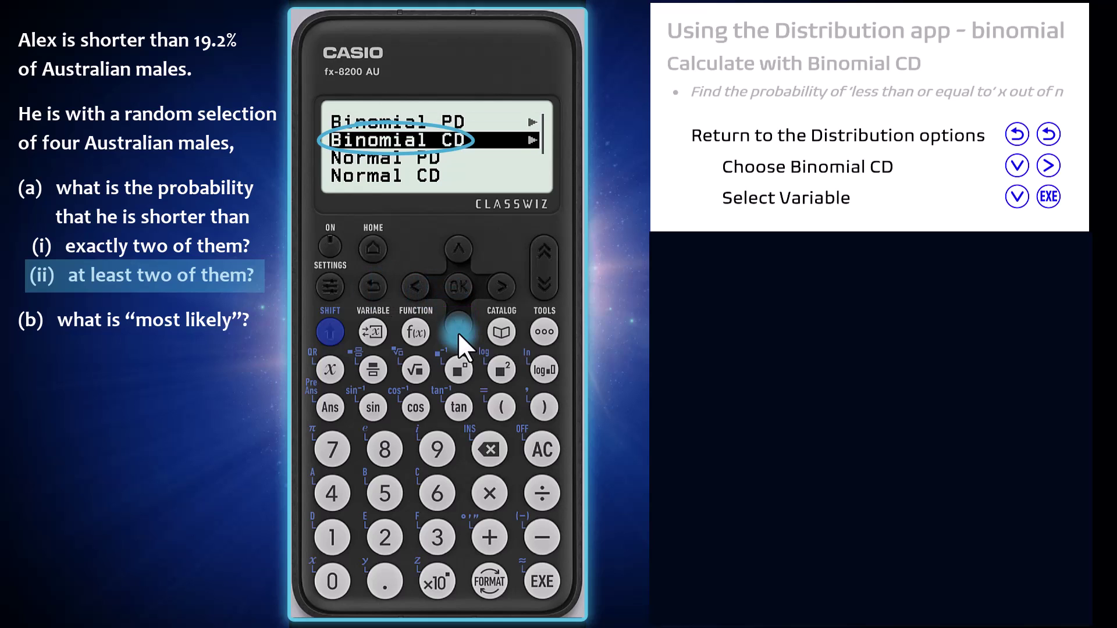
pyautogui.click(501, 287)
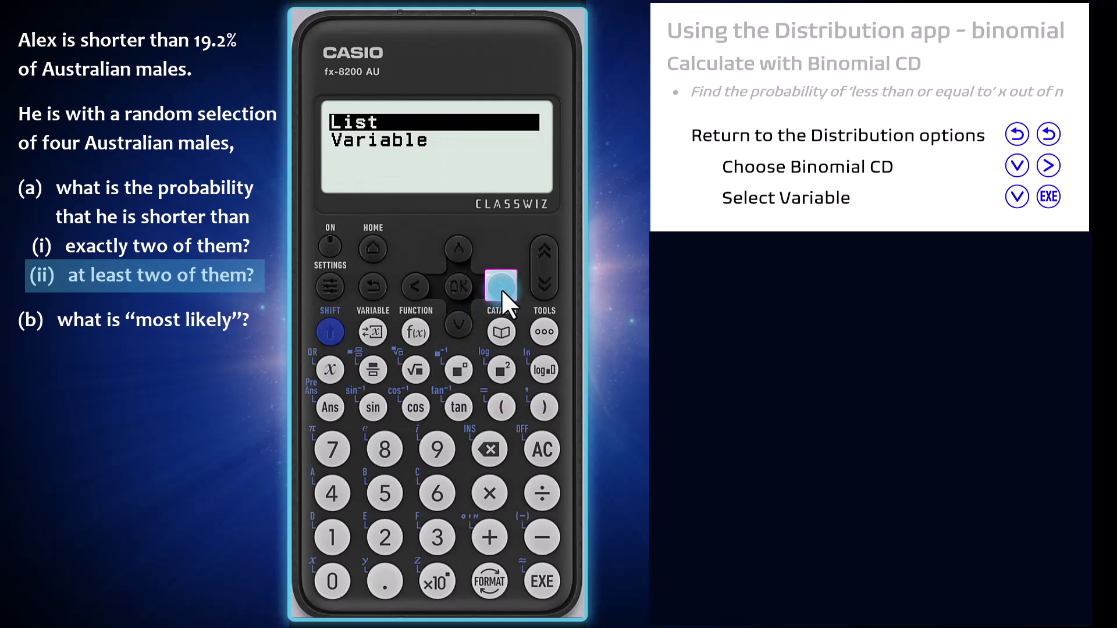
pyautogui.click(455, 332)
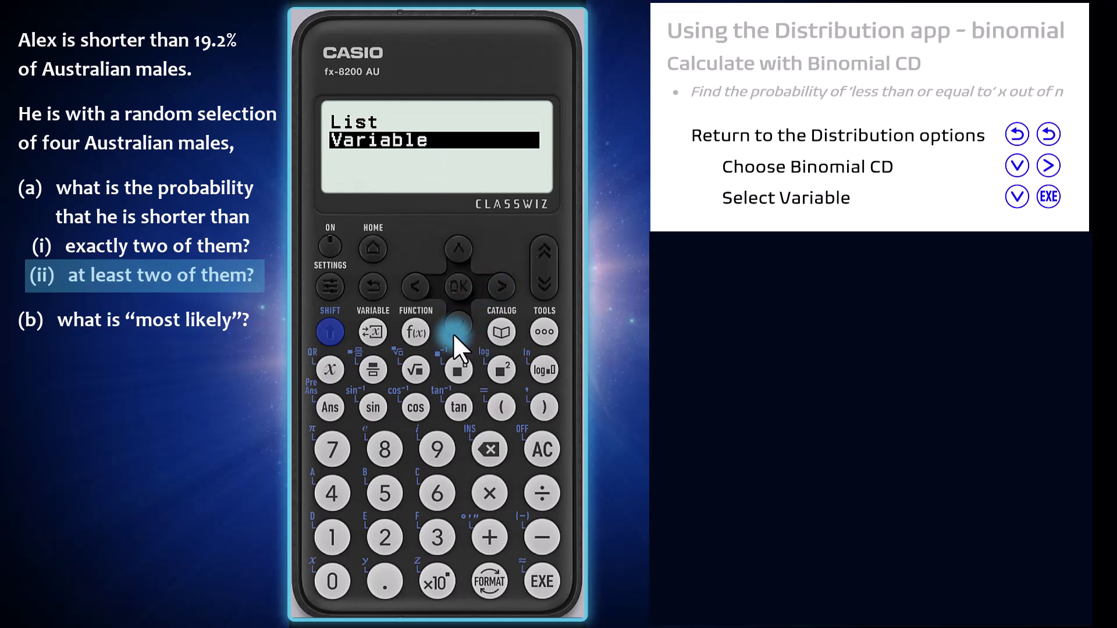
pyautogui.click(542, 581)
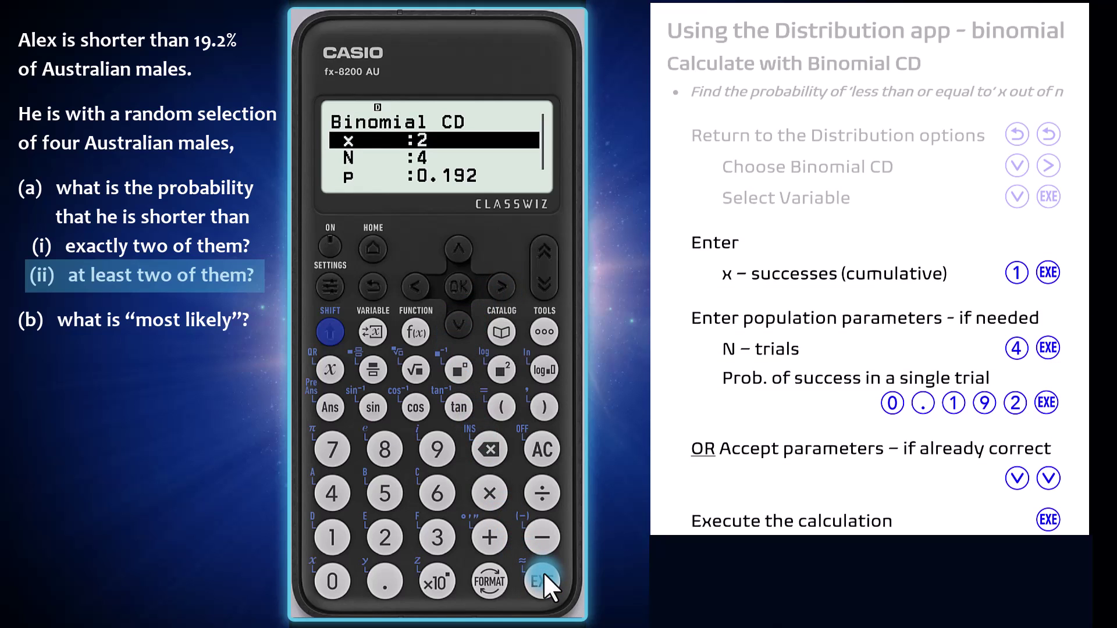
# - Set x to 1, keep N 4 and p 0.192, and execute for 0.8313622405
pyautogui.click(323, 538)
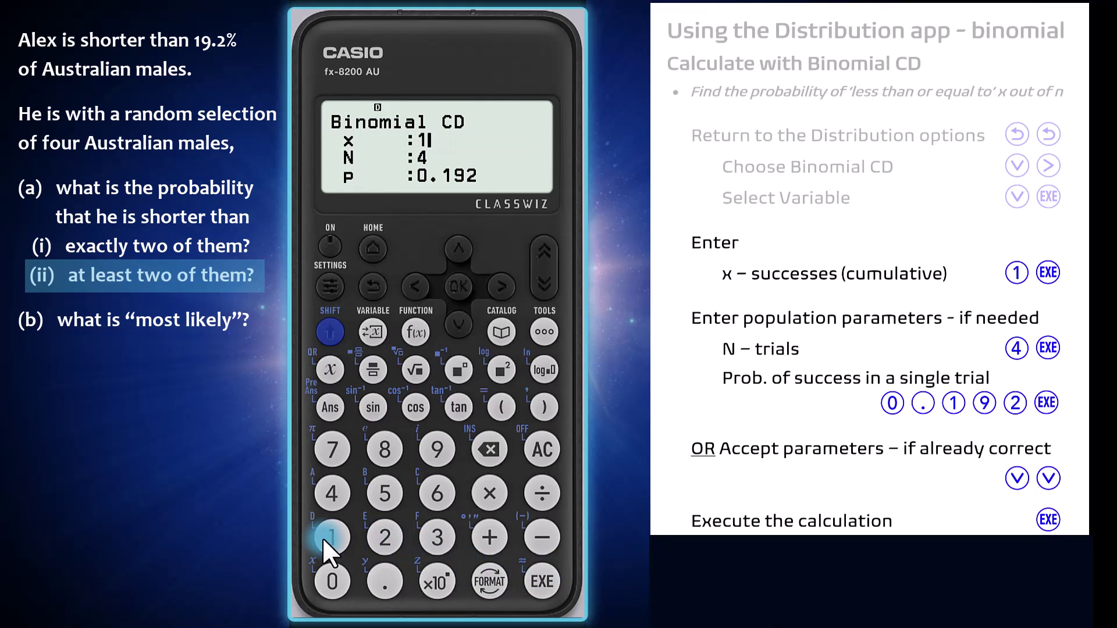
pyautogui.click(541, 582)
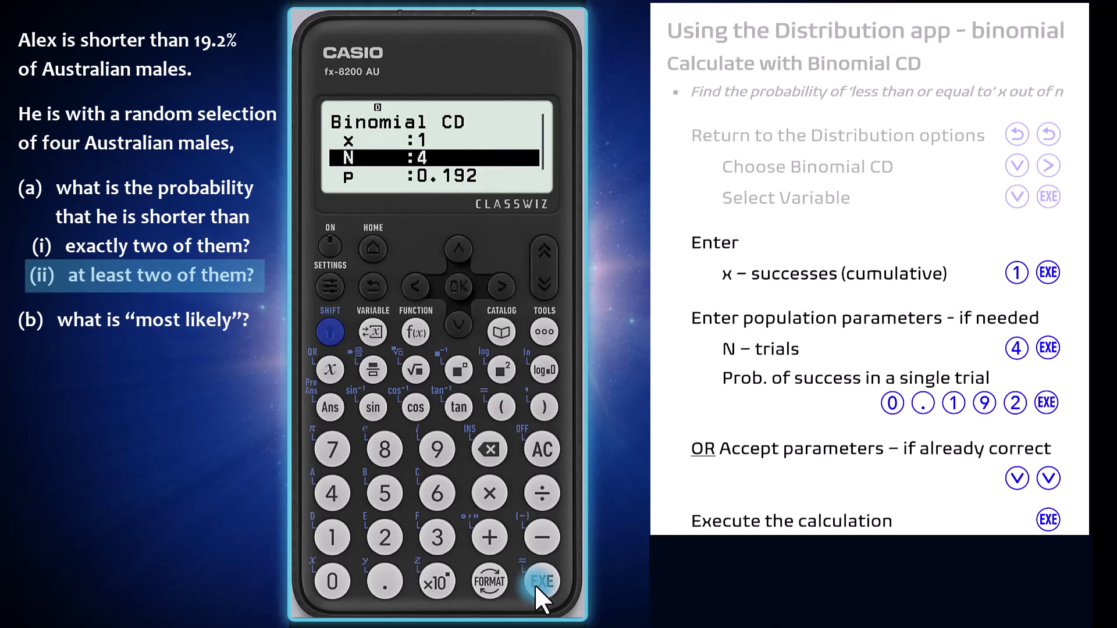
pyautogui.click(456, 323)
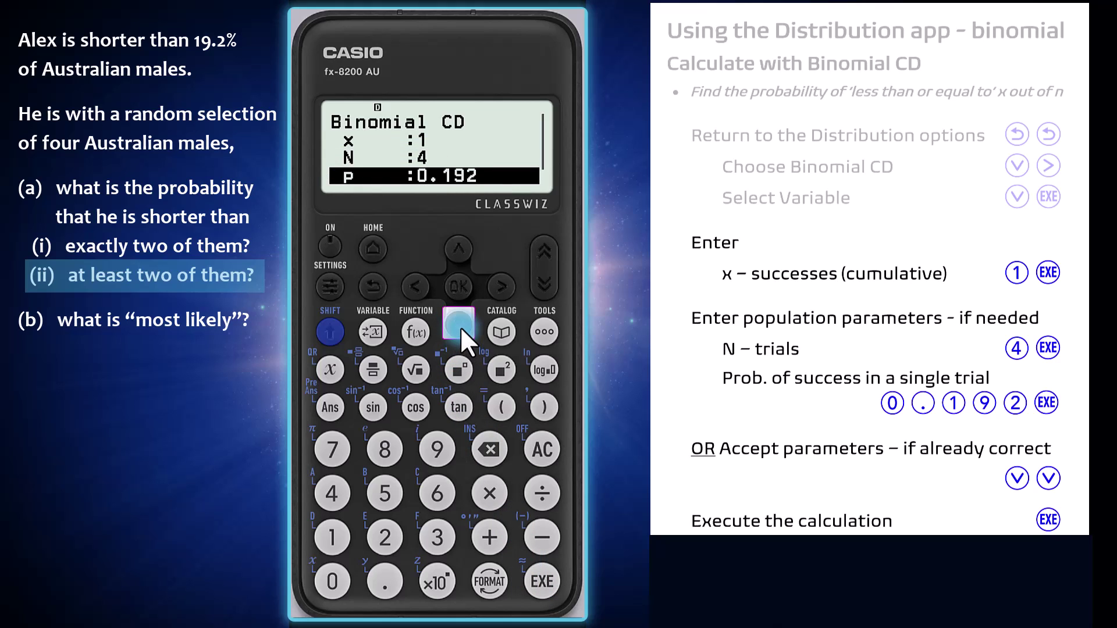
pyautogui.click(459, 323)
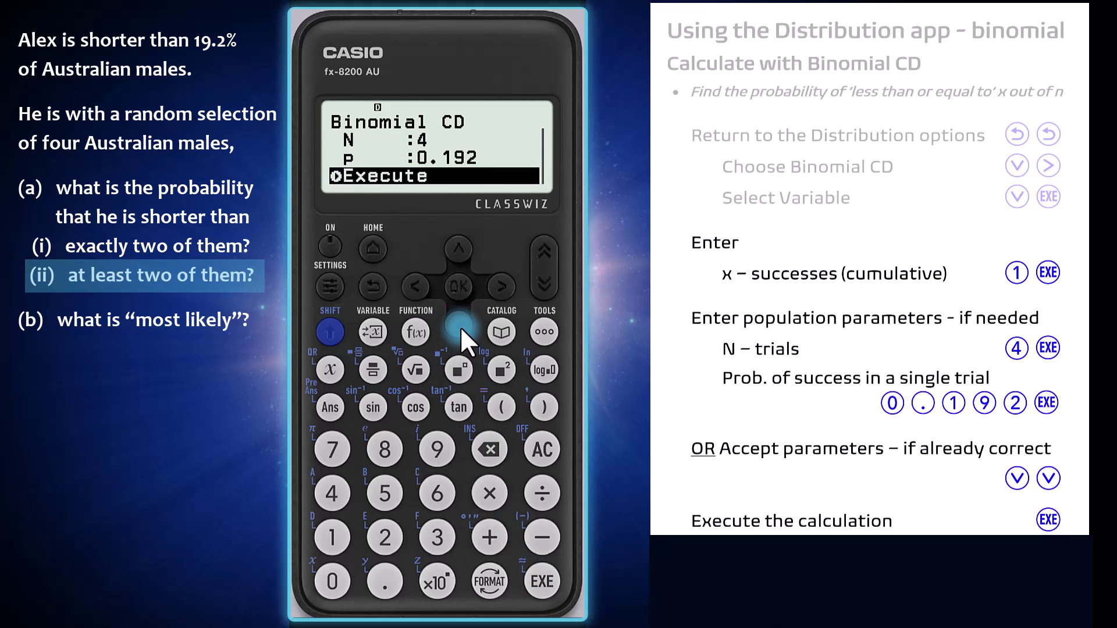
pyautogui.click(544, 583)
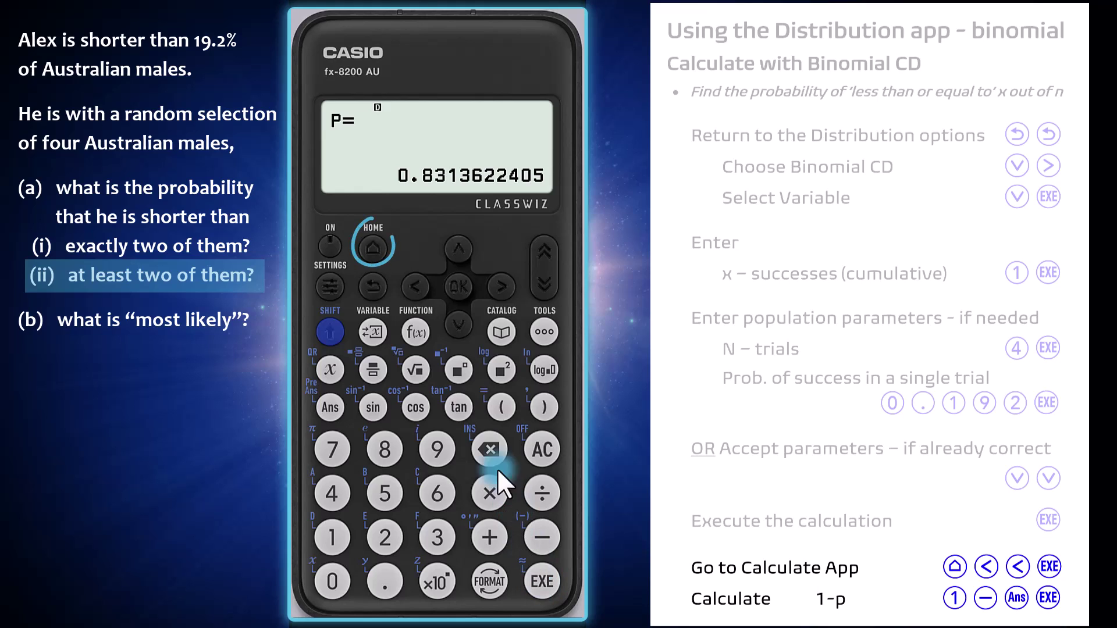
# - Return to the app menu and open the Calculate app
pyautogui.click(373, 243)
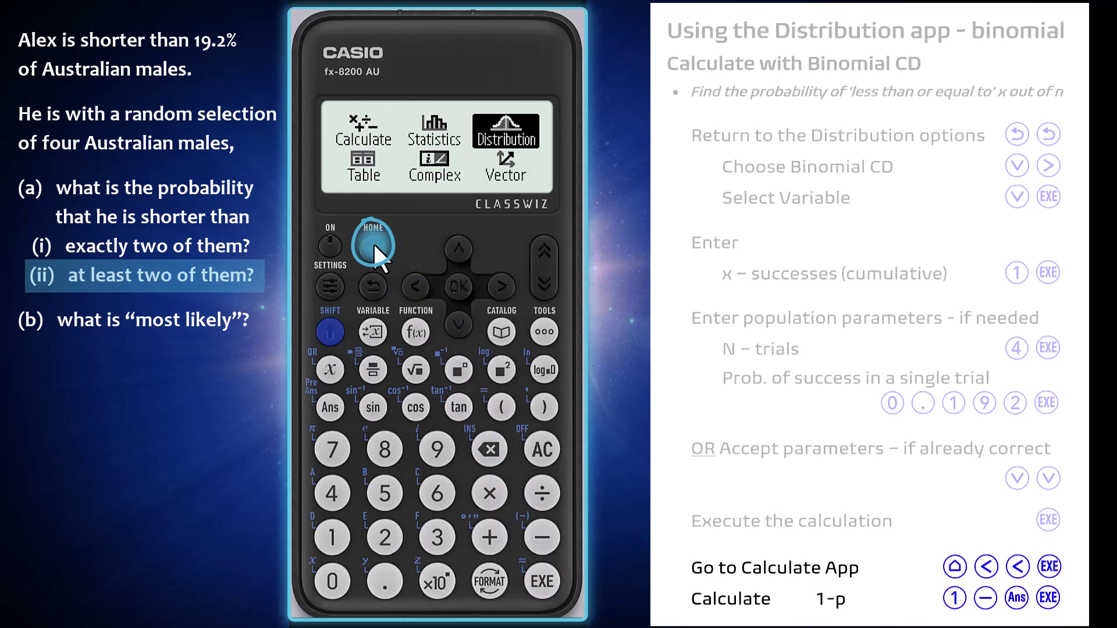
pyautogui.click(413, 286)
pyautogui.click(413, 287)
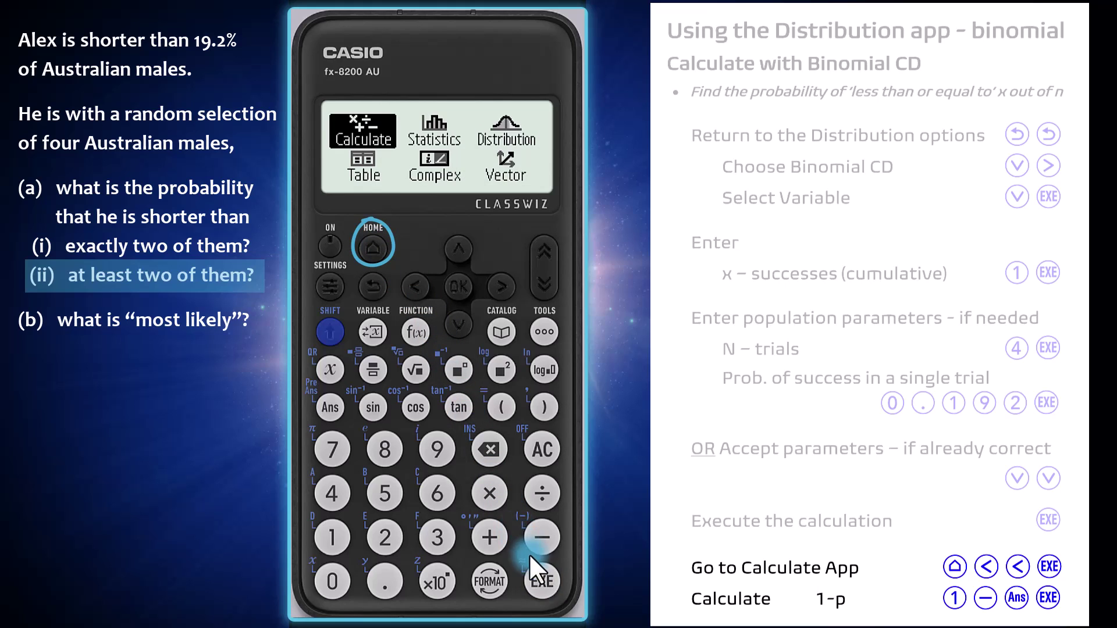
pyautogui.click(538, 576)
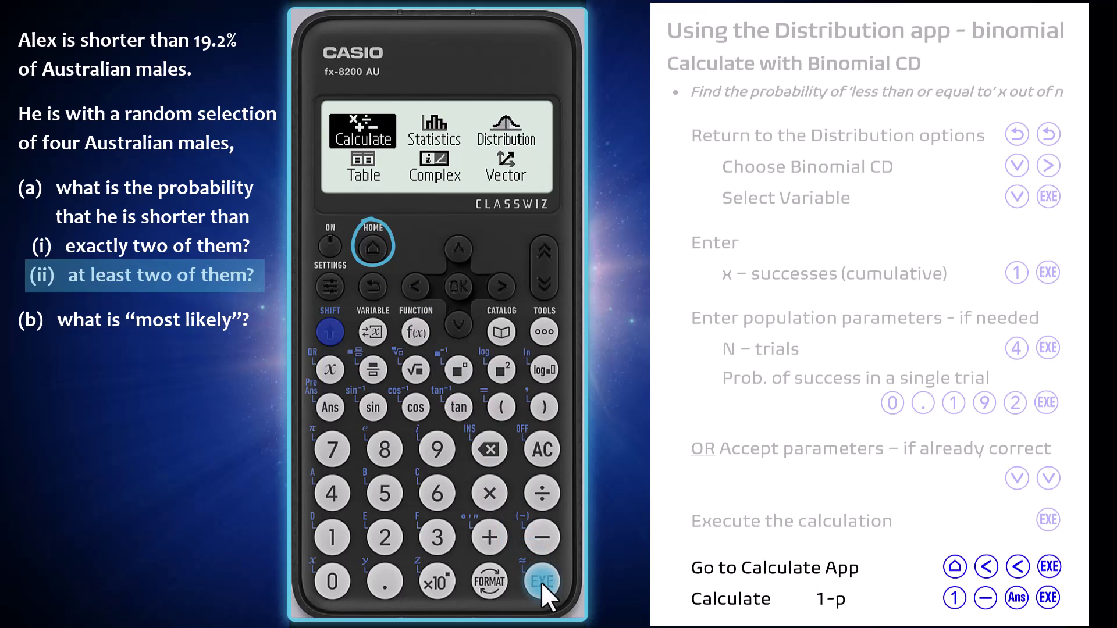
# - Evaluate 1 − Ans to get 0.1686377595
pyautogui.click(325, 538)
pyautogui.click(540, 540)
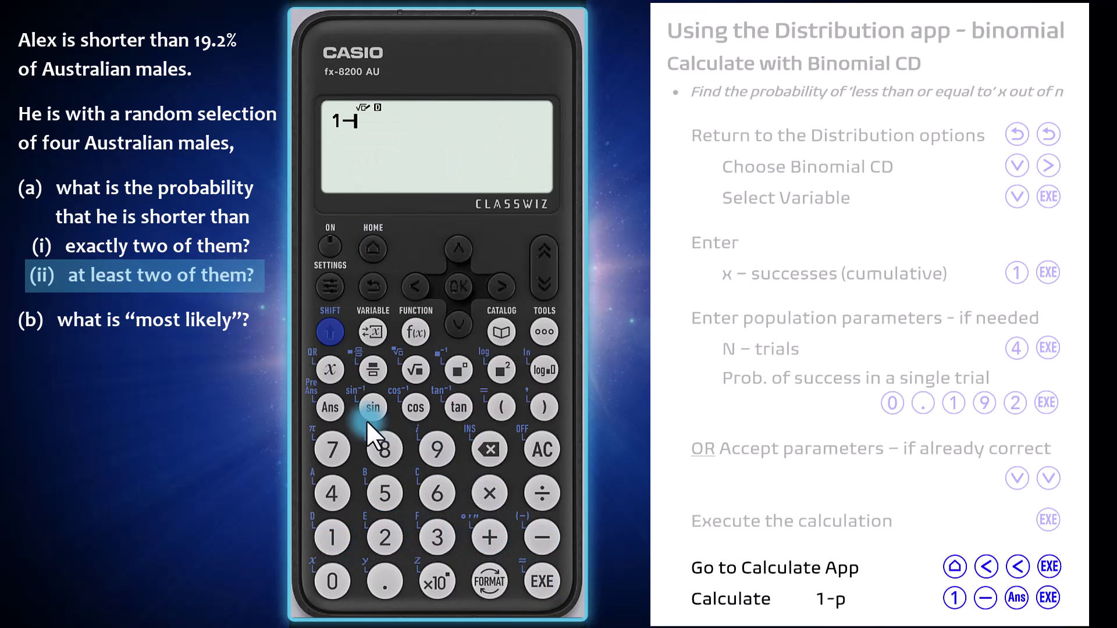
pyautogui.click(328, 407)
pyautogui.click(542, 582)
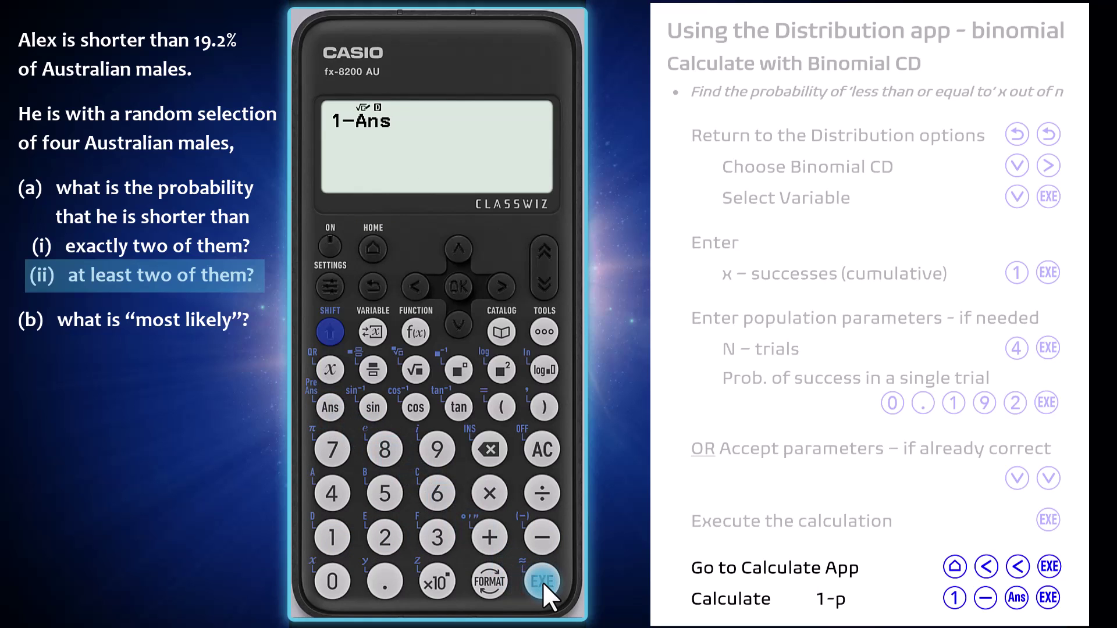
pyautogui.click(542, 582)
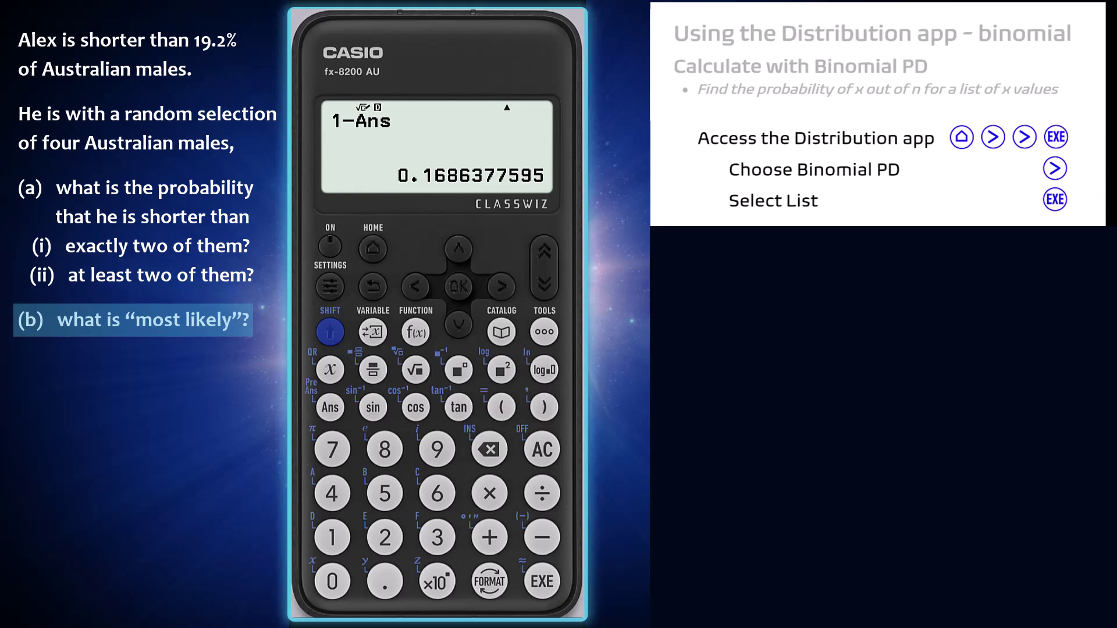
# - Return to the Distribution app and choose Binomial PD with List input
pyautogui.click(373, 250)
pyautogui.click(500, 284)
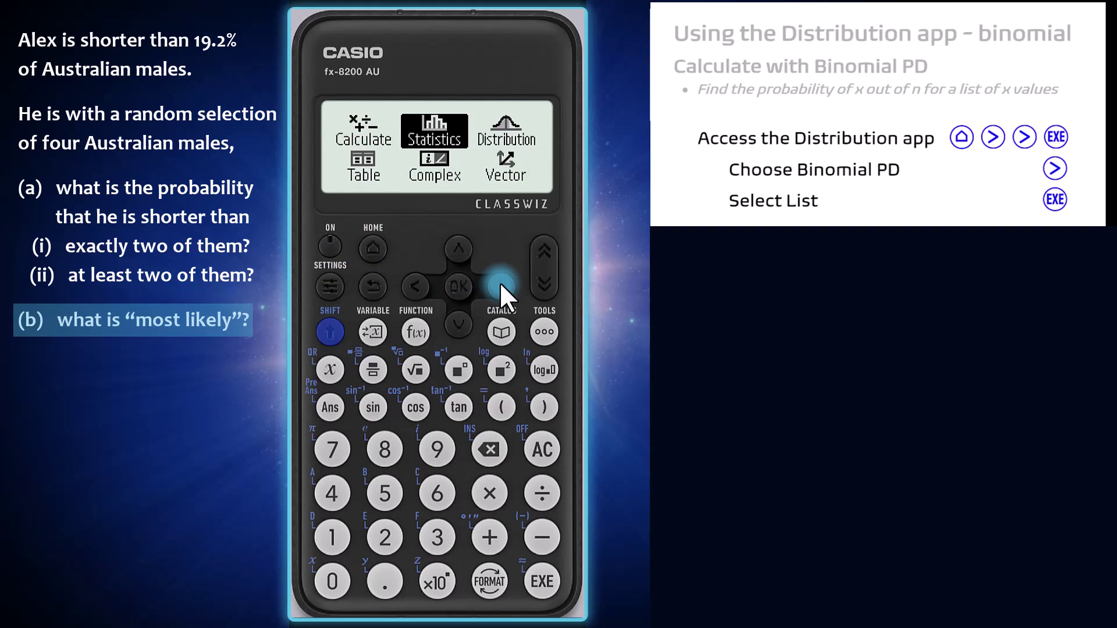
pyautogui.click(501, 284)
pyautogui.click(538, 587)
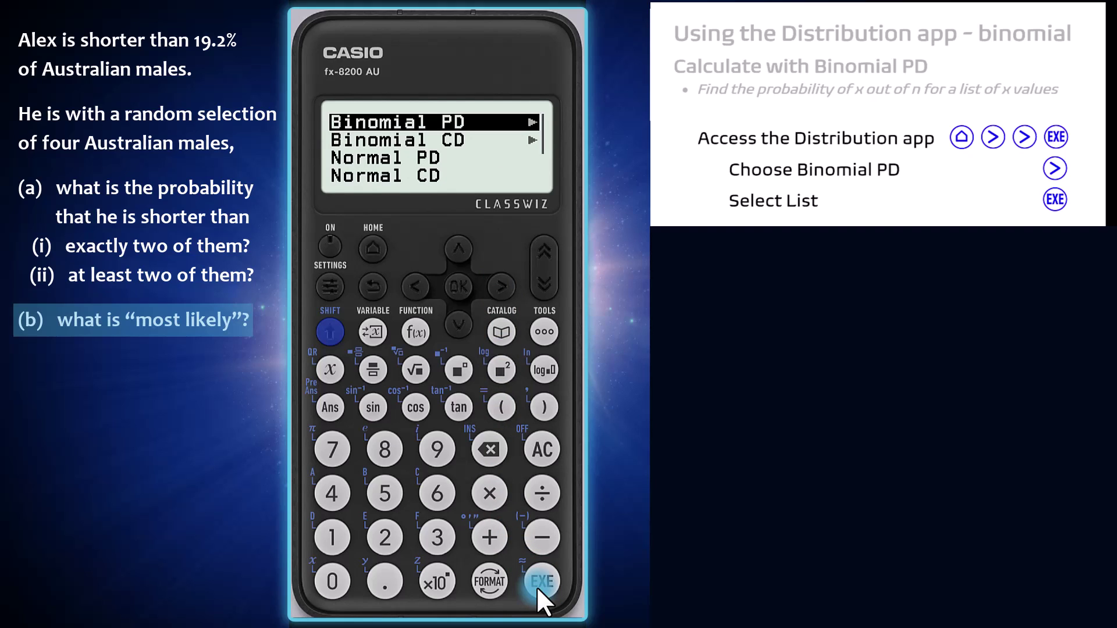
pyautogui.click(504, 287)
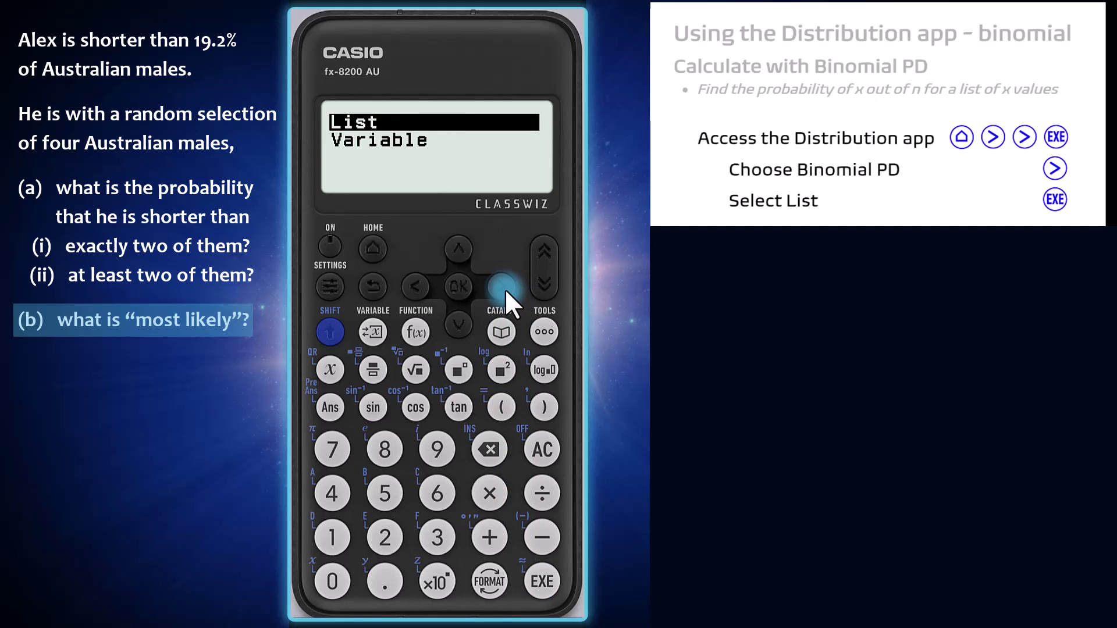
pyautogui.click(538, 585)
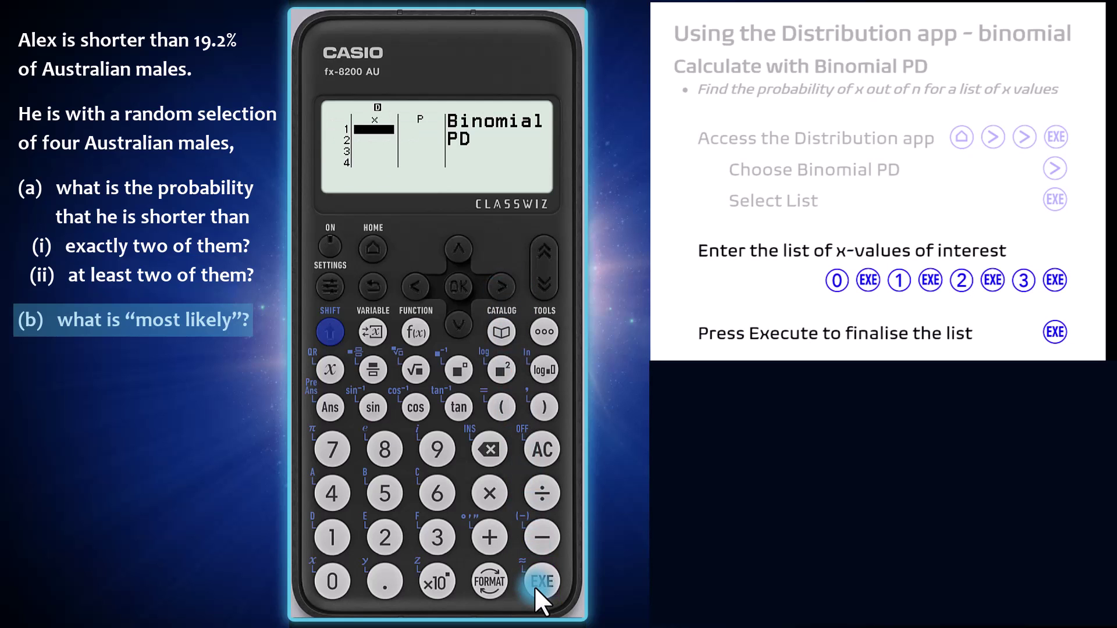
# - Enter the x-values 0, 1, 2 and 3 into the list and finish it
pyautogui.click(332, 582)
pyautogui.click(538, 582)
pyautogui.click(329, 537)
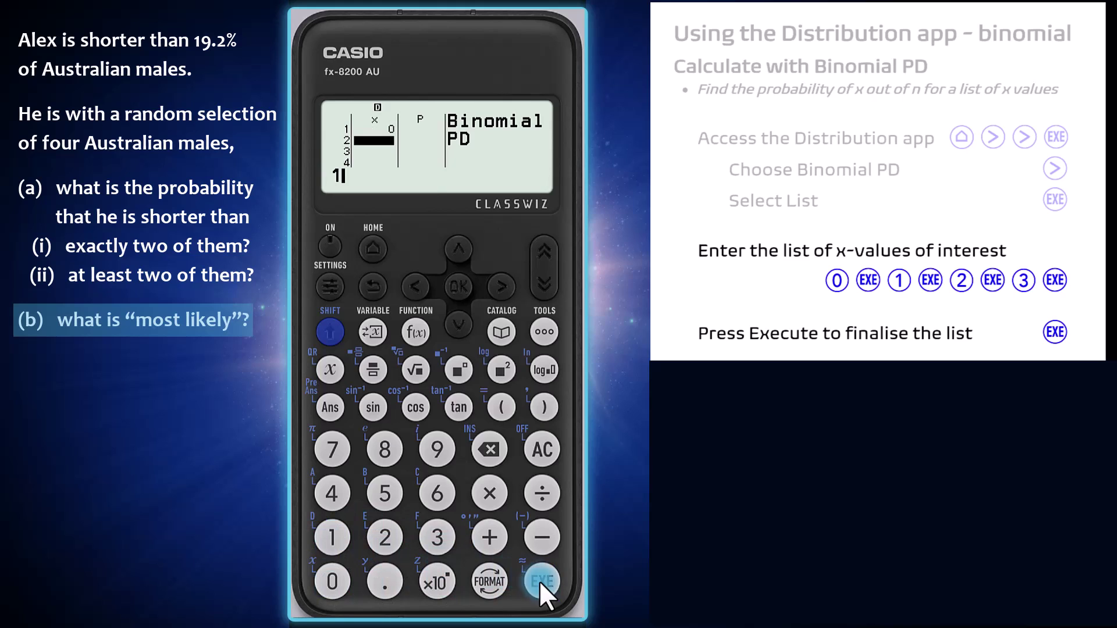
pyautogui.click(542, 581)
pyautogui.click(387, 535)
pyautogui.click(545, 584)
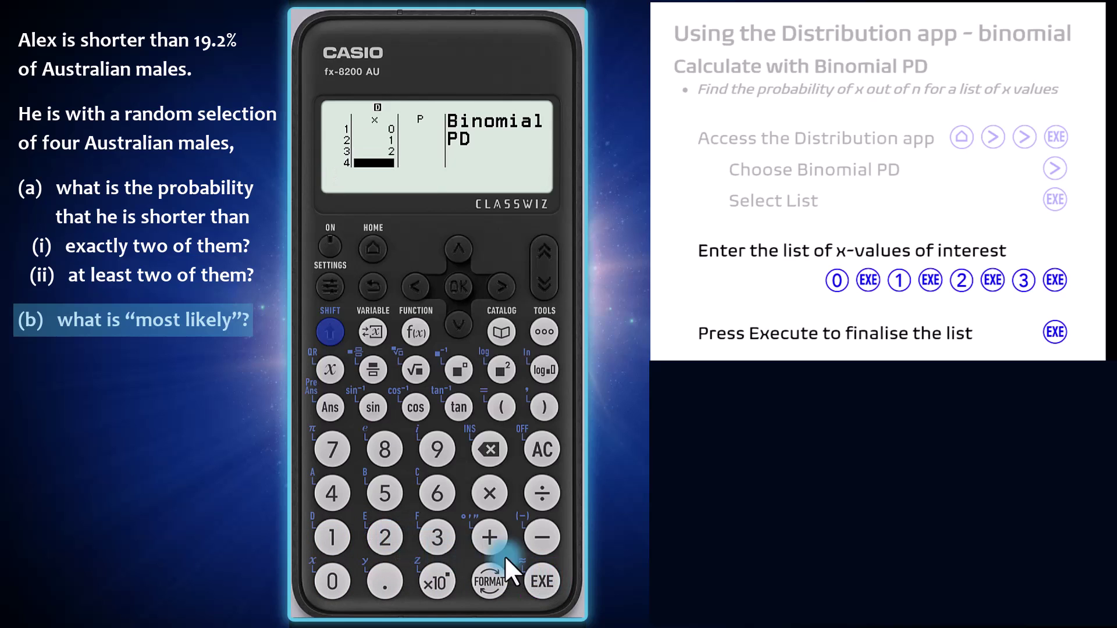
pyautogui.click(437, 537)
pyautogui.click(541, 582)
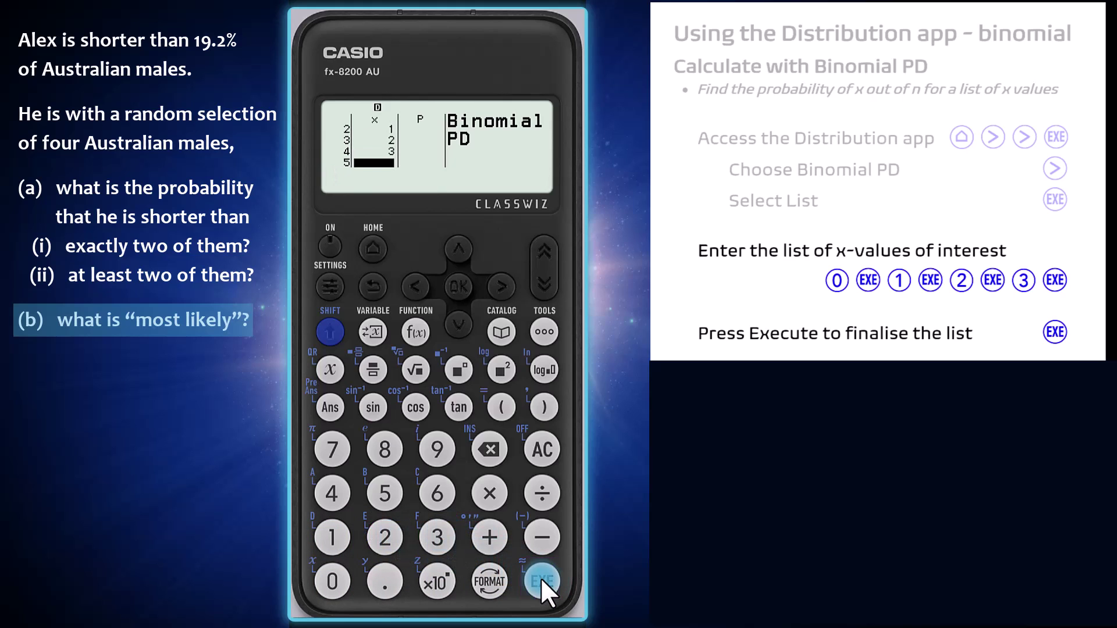
pyautogui.click(541, 582)
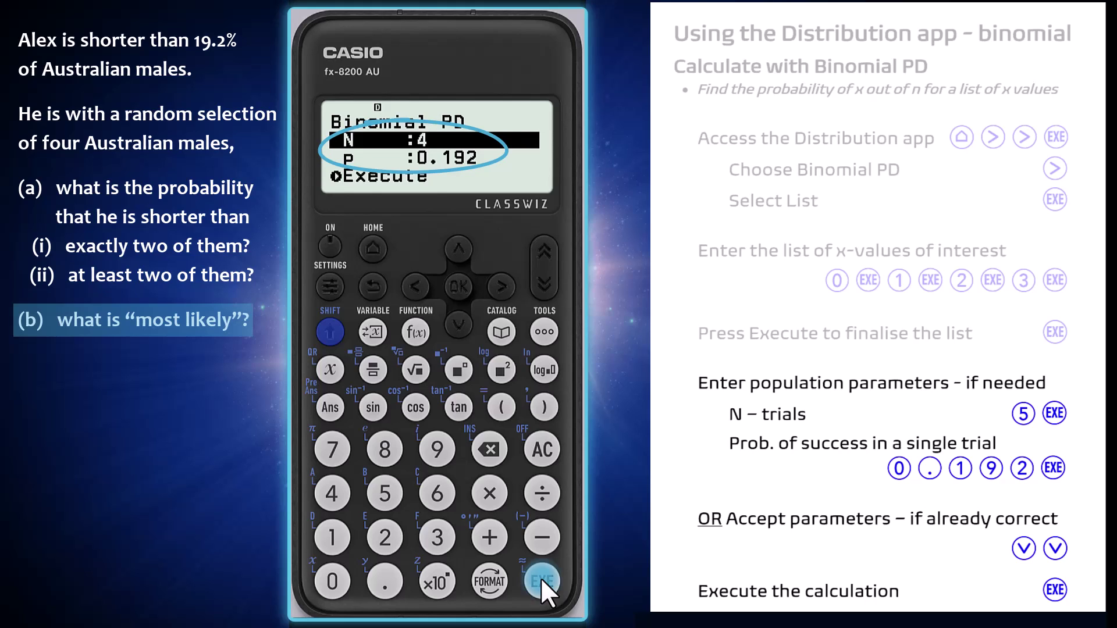
# - Keep N 4 and p 0.192, execute, and view P(X=0) = 0.4262314025
pyautogui.click(453, 321)
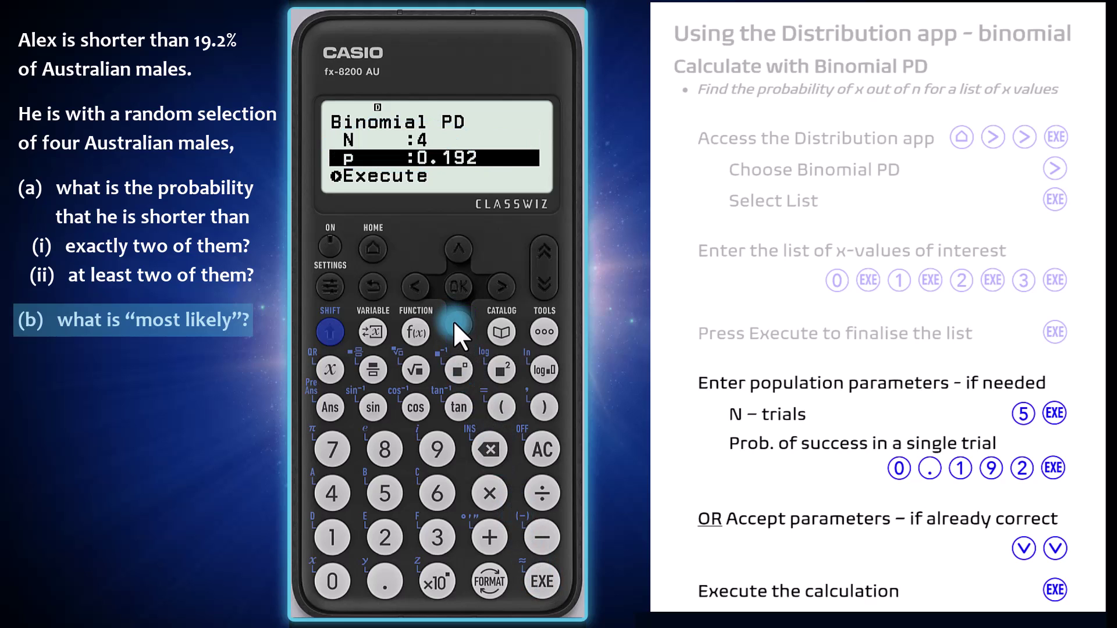
pyautogui.click(453, 320)
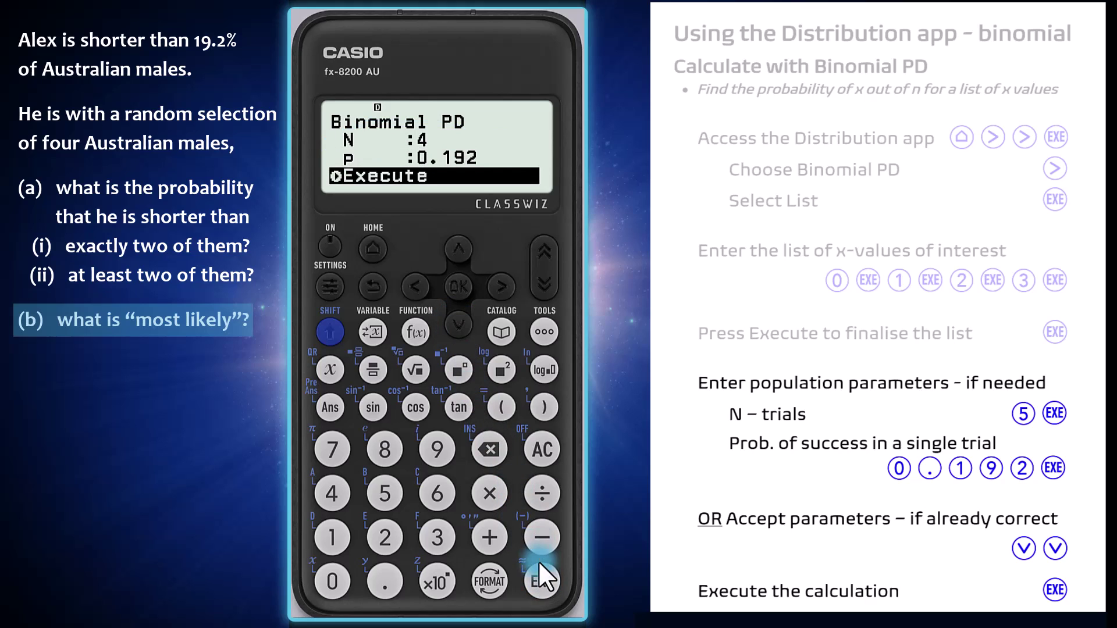
pyautogui.click(544, 585)
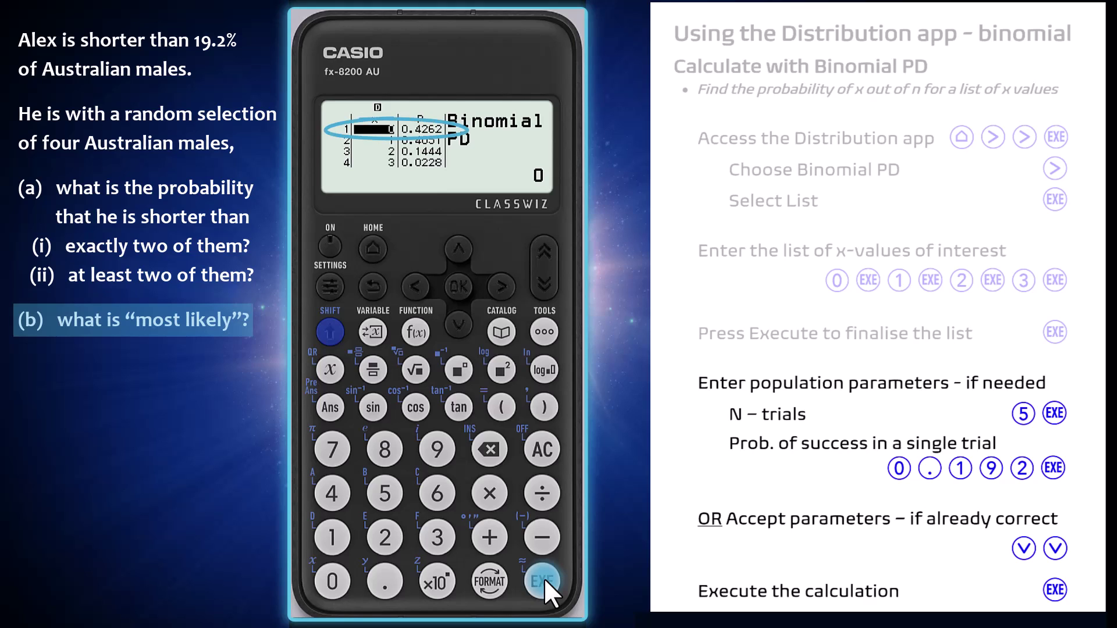
pyautogui.click(499, 287)
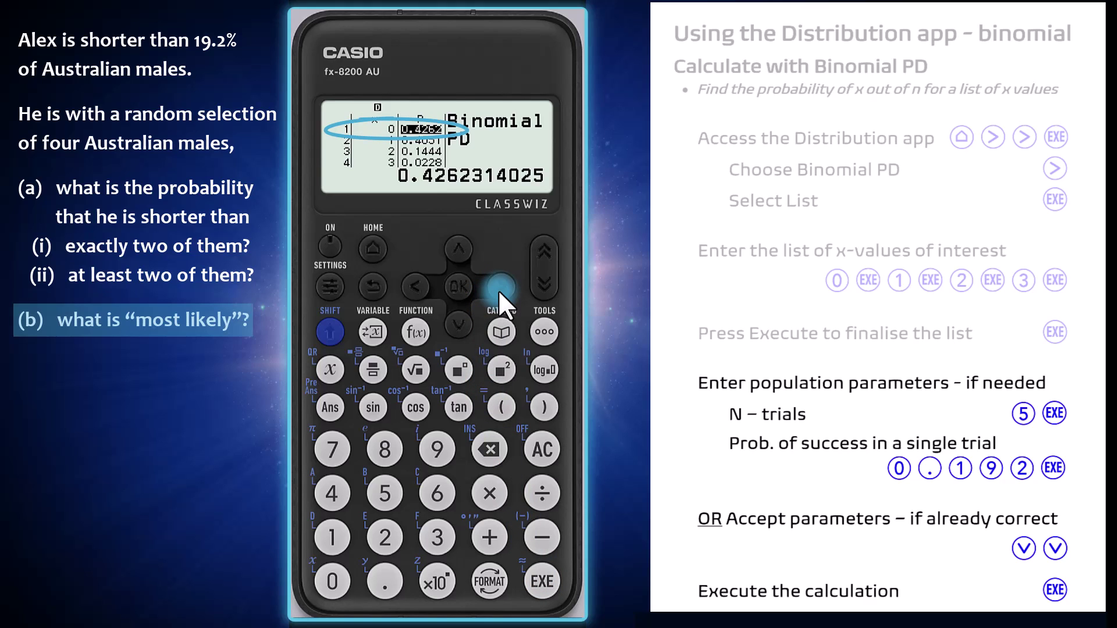